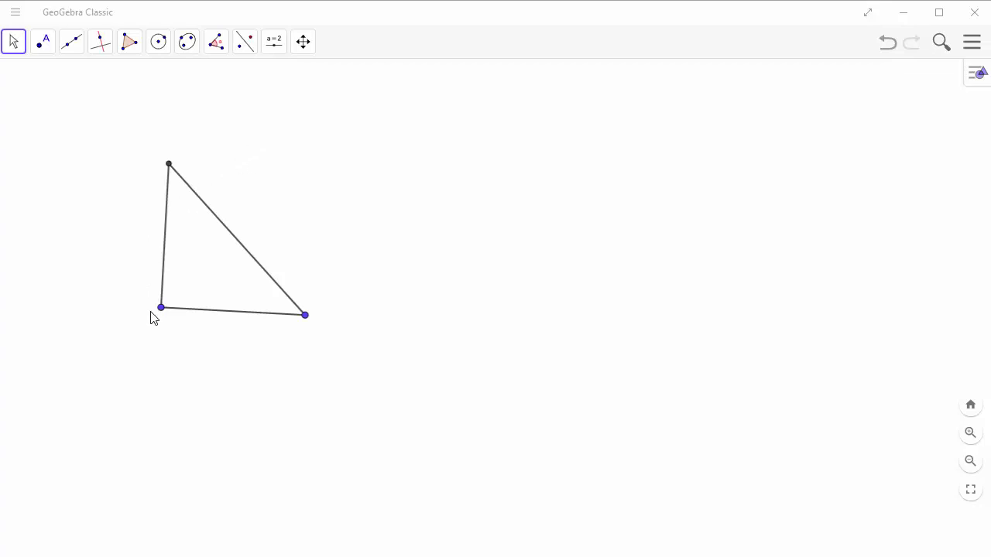
Drag the bottom-left and right vertices so the triangle has a right angle at the bottom-left
drag(162, 308, 197, 308)
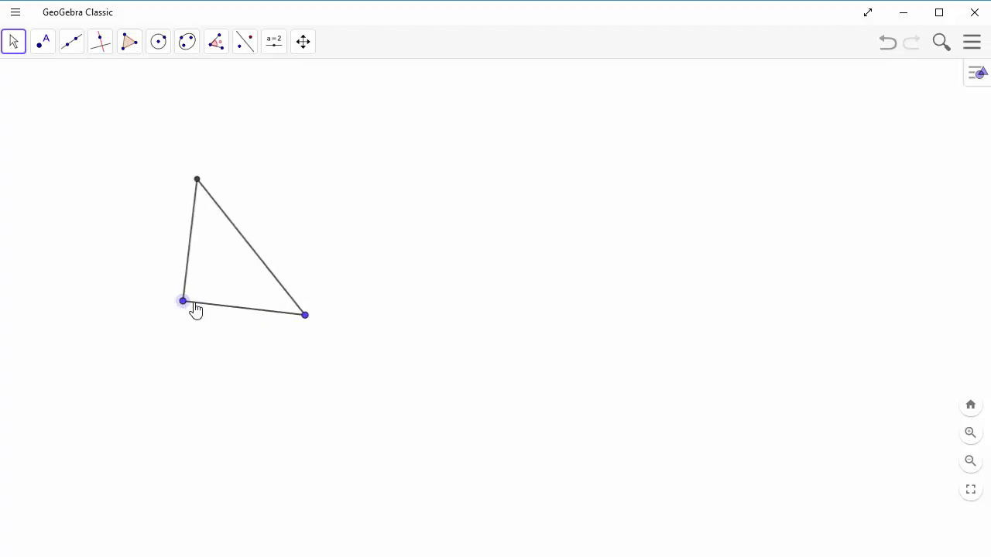
drag(305, 318, 332, 310)
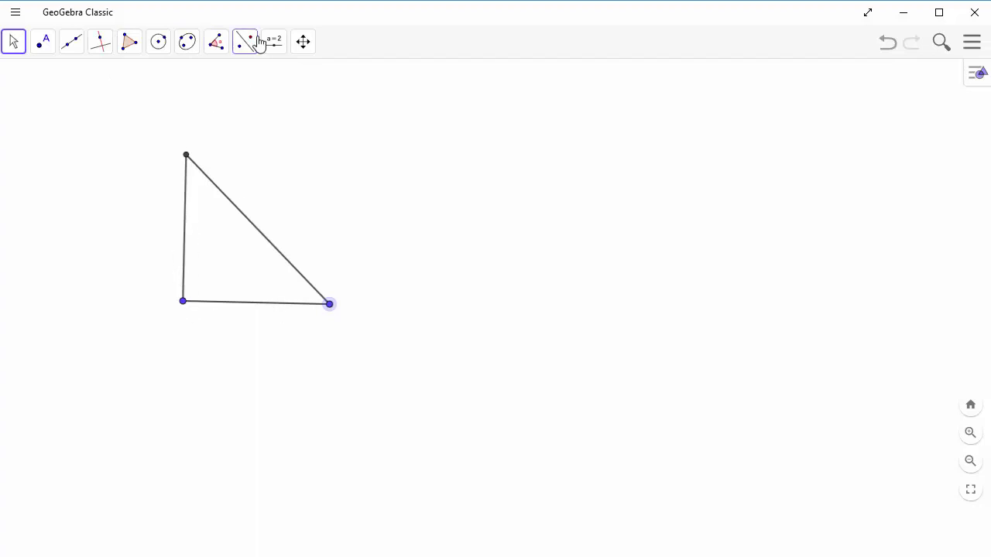
Measure the 90° angle α at the bottom-left vertex, between B, A and C
click(219, 51)
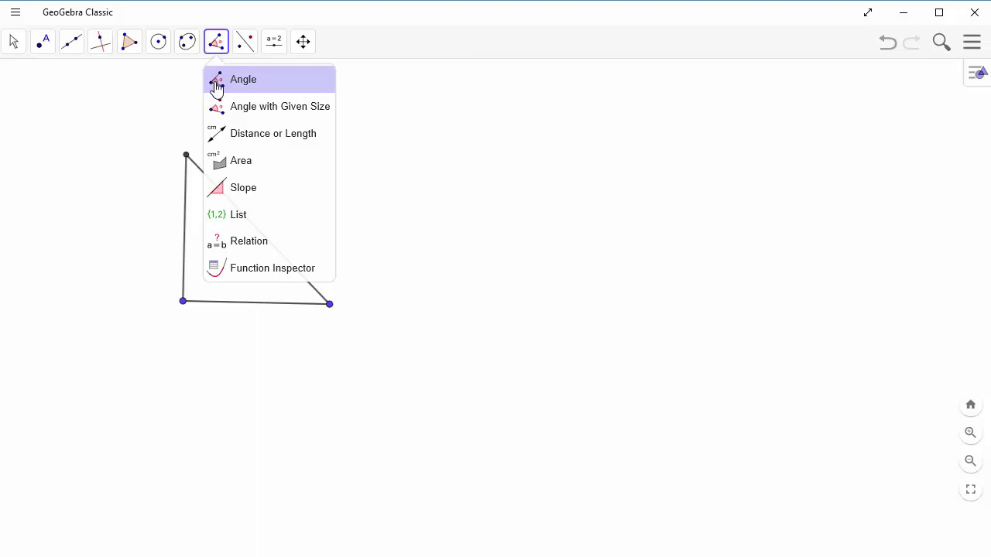
click(218, 87)
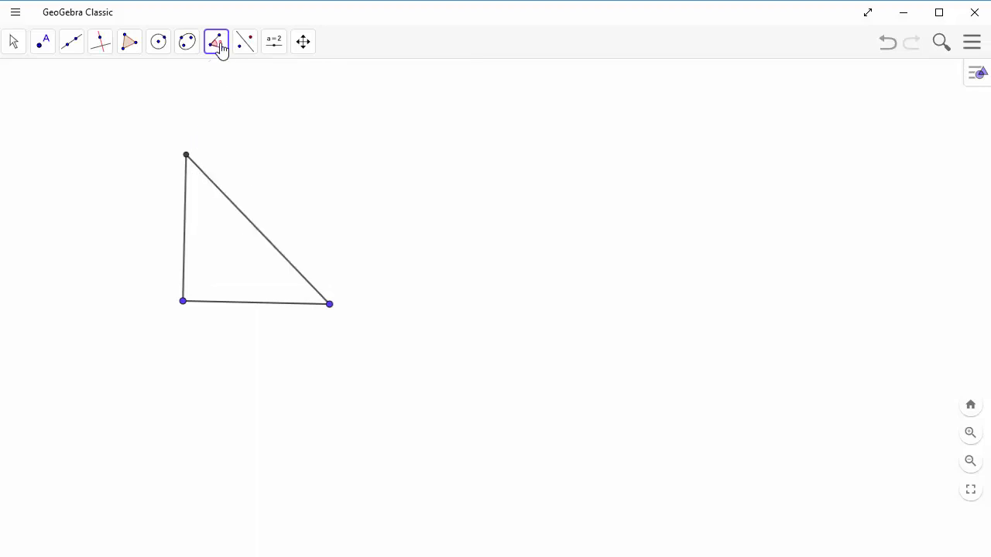
click(186, 155)
click(329, 304)
click(183, 301)
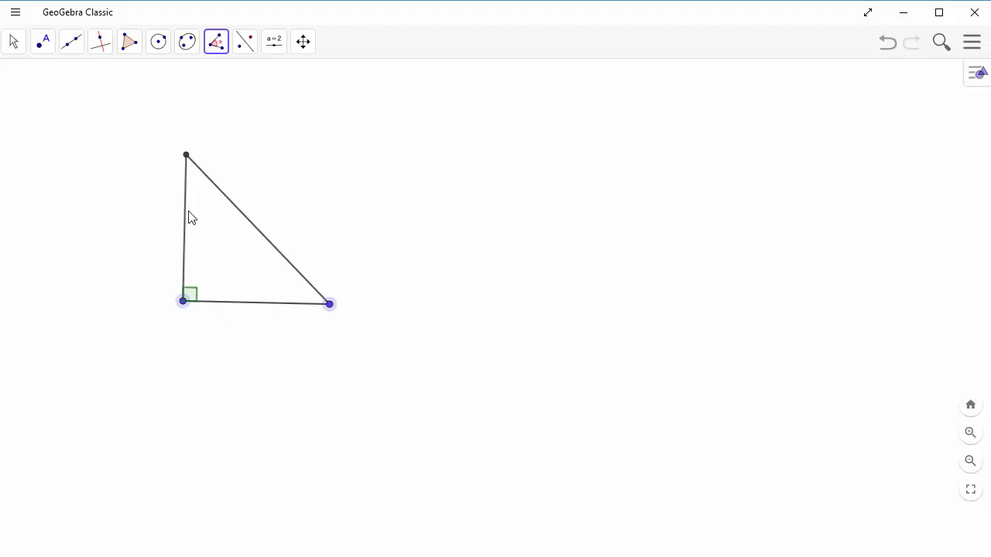
click(186, 156)
In angle α's settings, hide its 90° label and keep the range at 0° to 360°
right_click(193, 300)
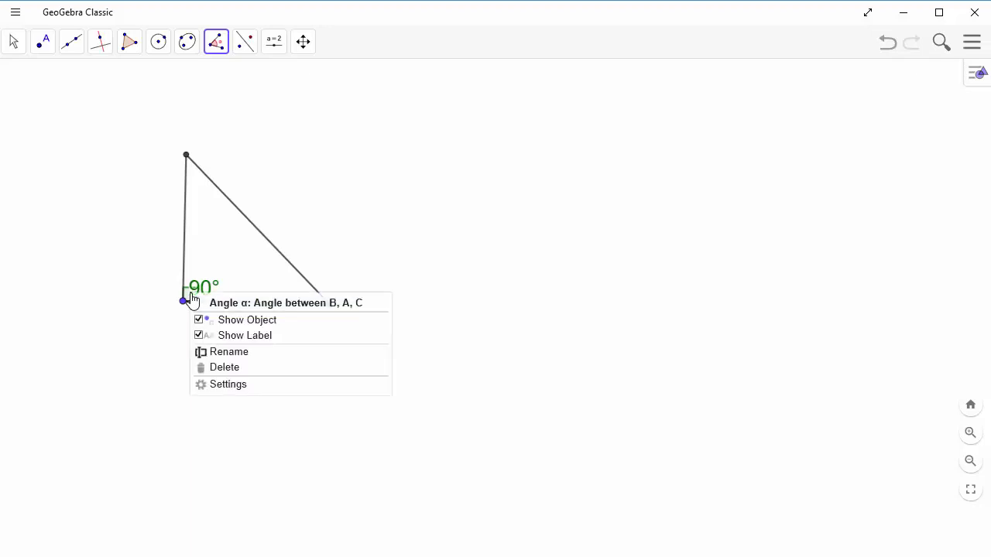
click(230, 387)
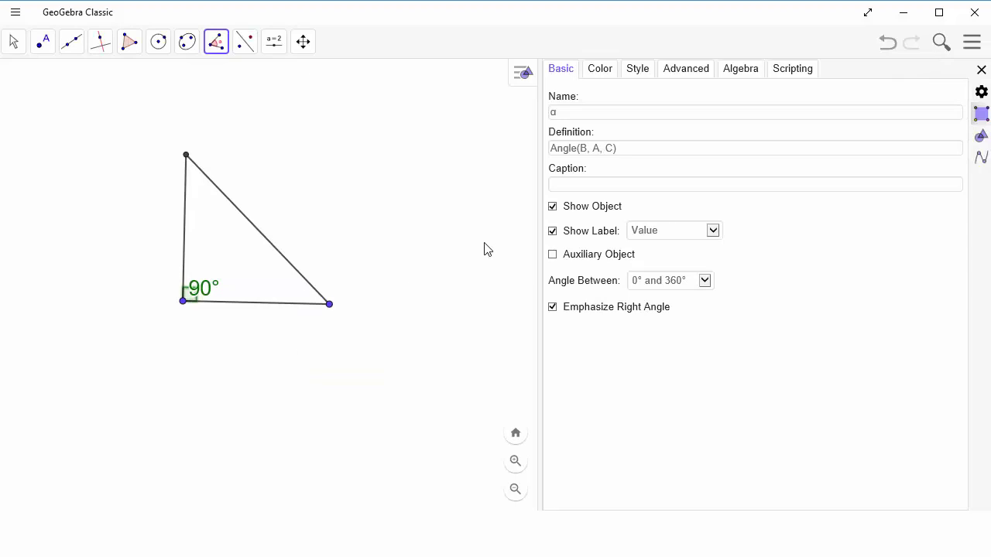
click(554, 232)
click(706, 282)
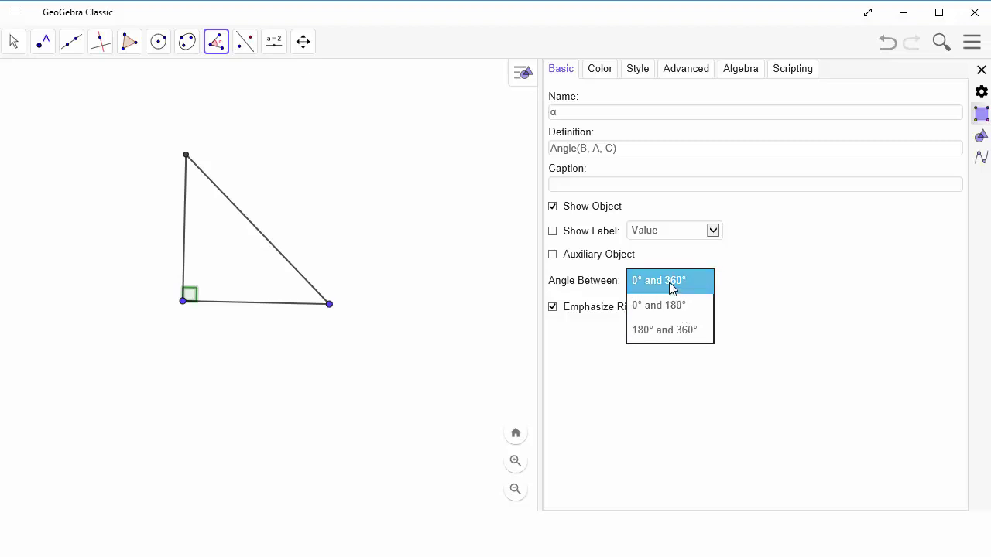
click(670, 283)
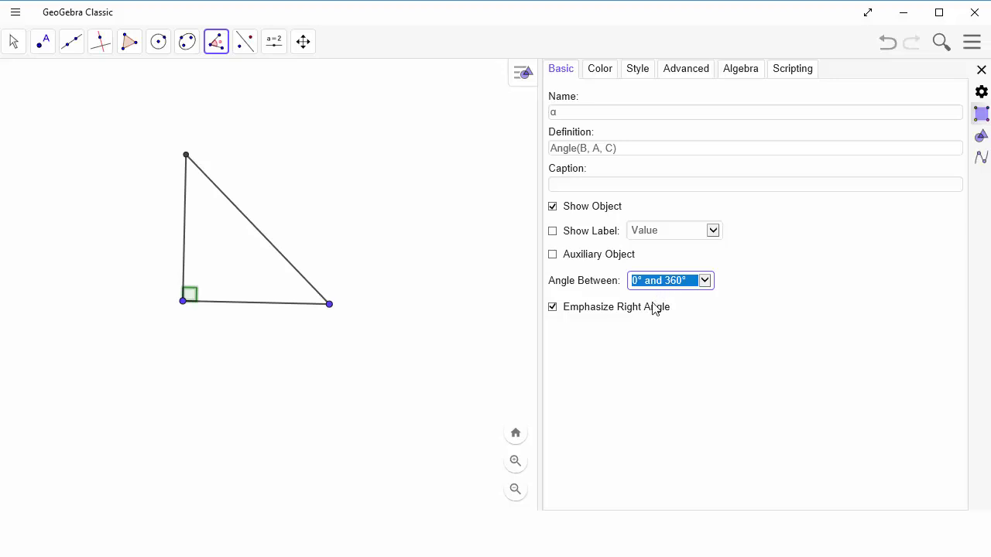
click(687, 322)
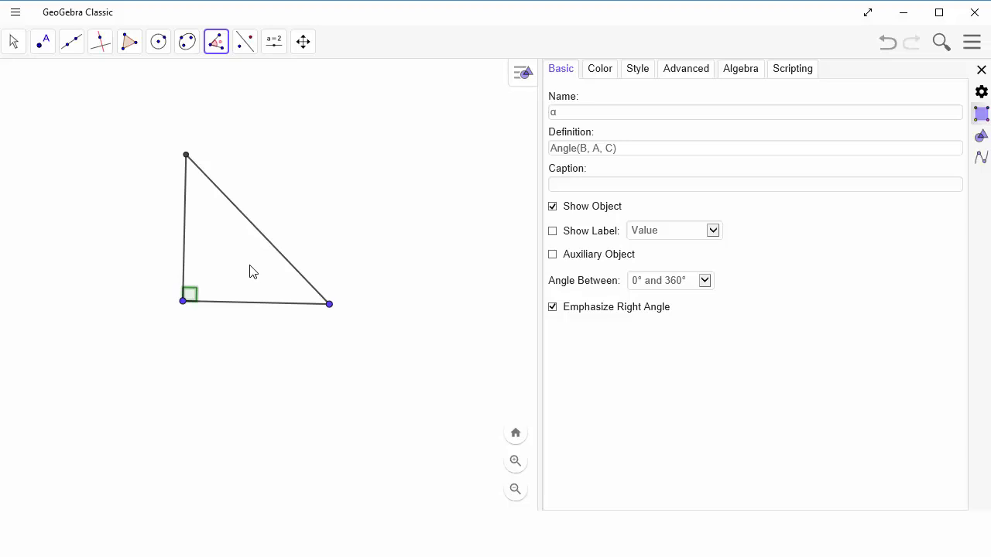
Measure the 45° angles at the top and bottom-right vertices
click(182, 301)
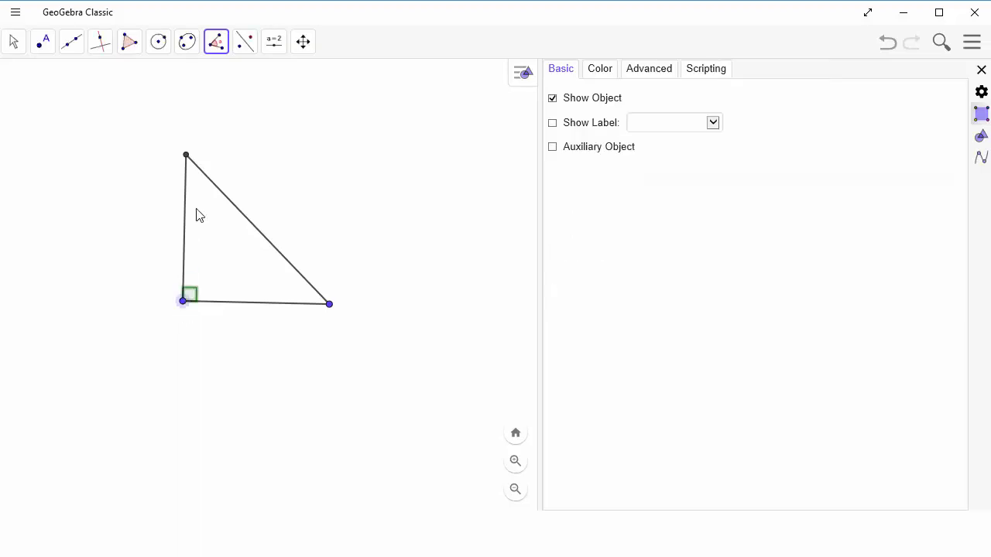
click(186, 156)
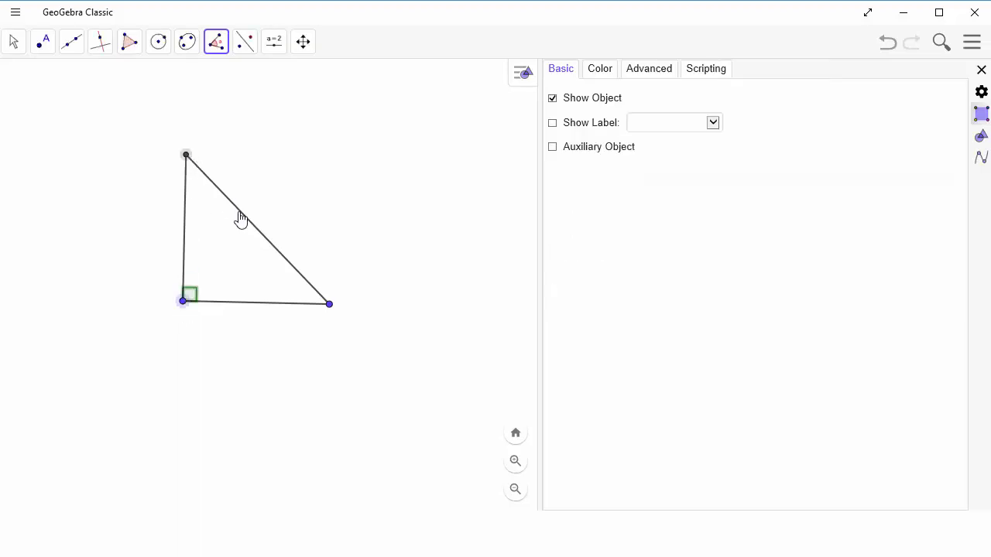
click(329, 304)
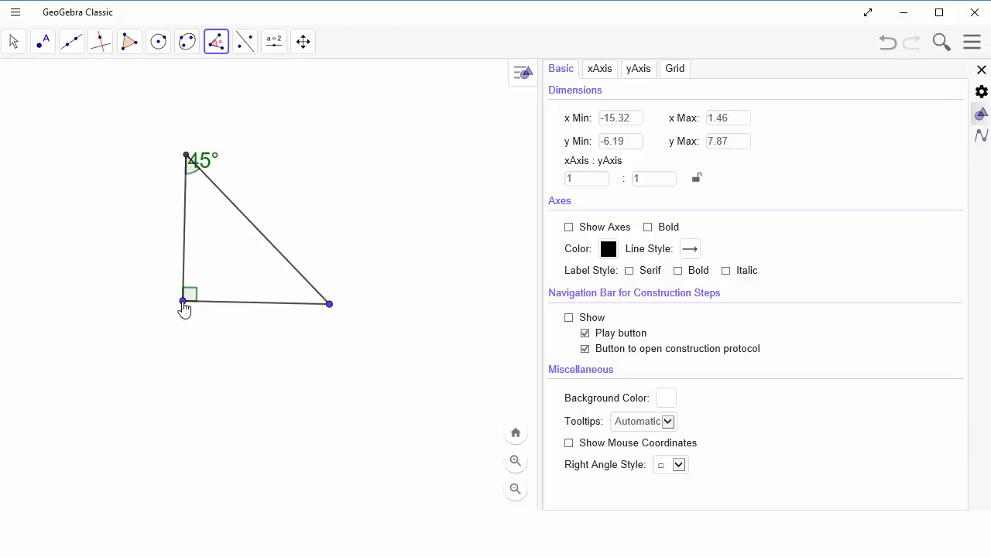
click(330, 307)
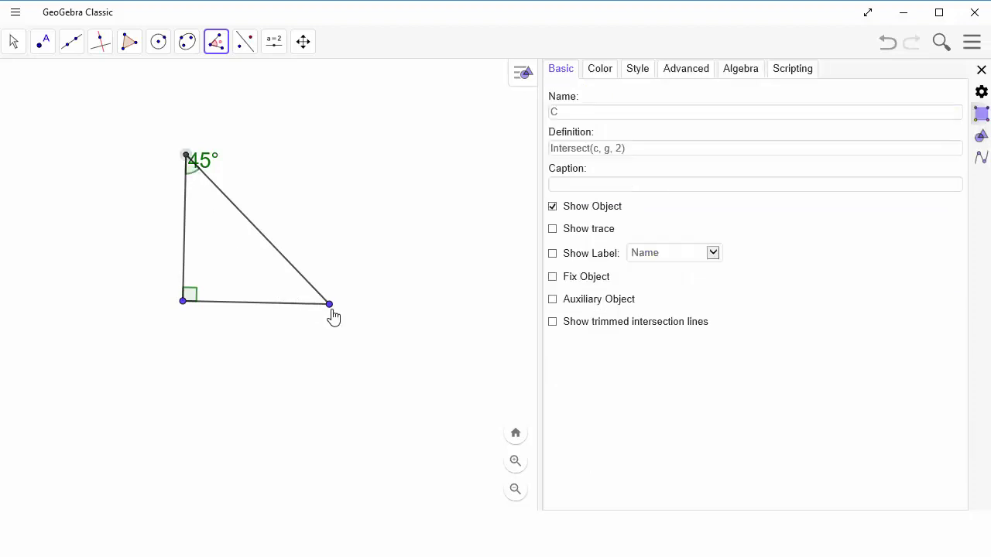
click(329, 307)
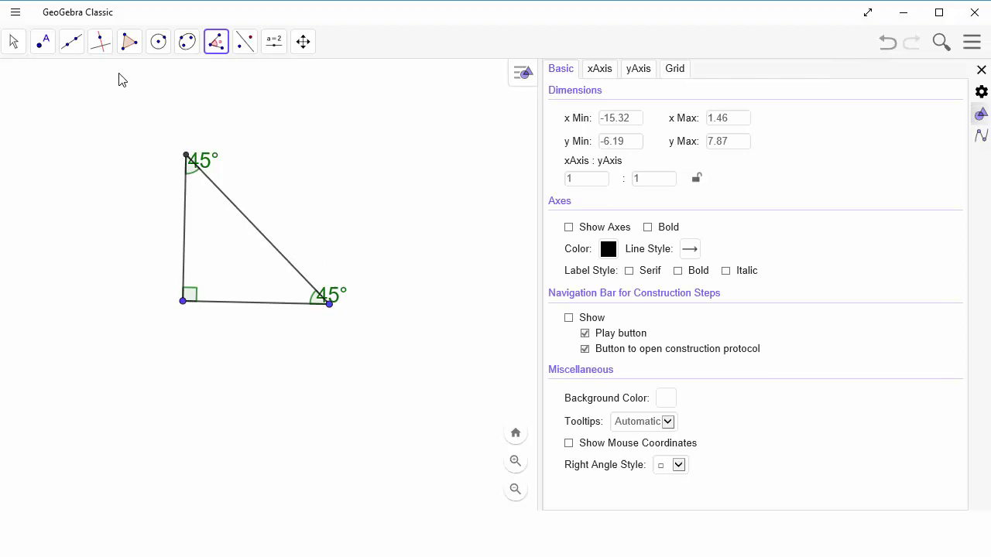
Hide the labels of the 45° angles at the top and bottom-right corners
click(16, 42)
click(23, 79)
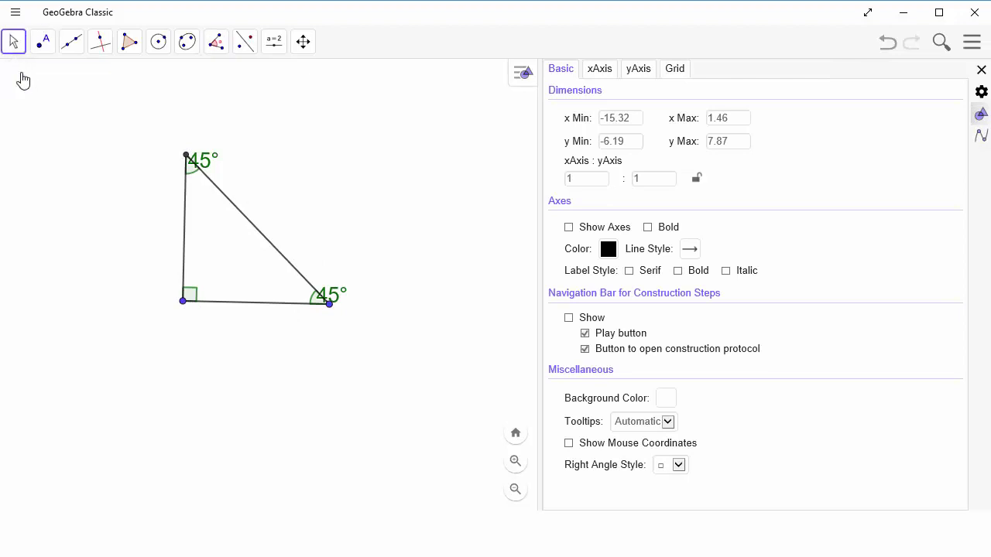
click(197, 177)
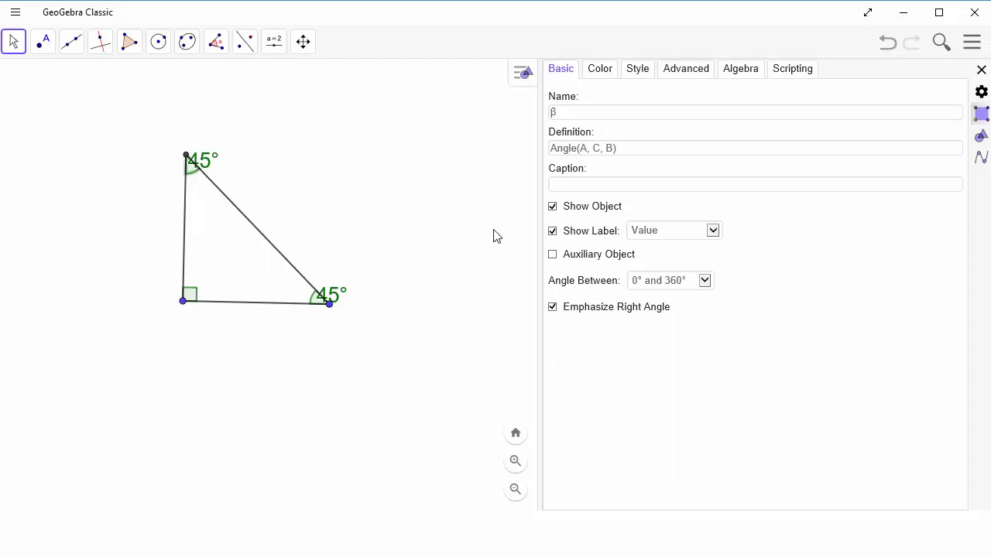
click(555, 234)
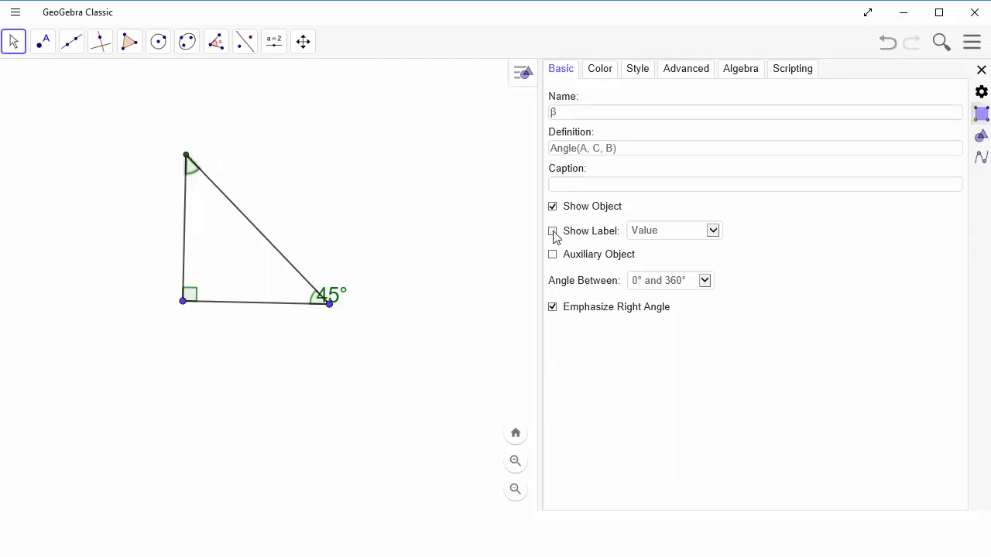
click(315, 303)
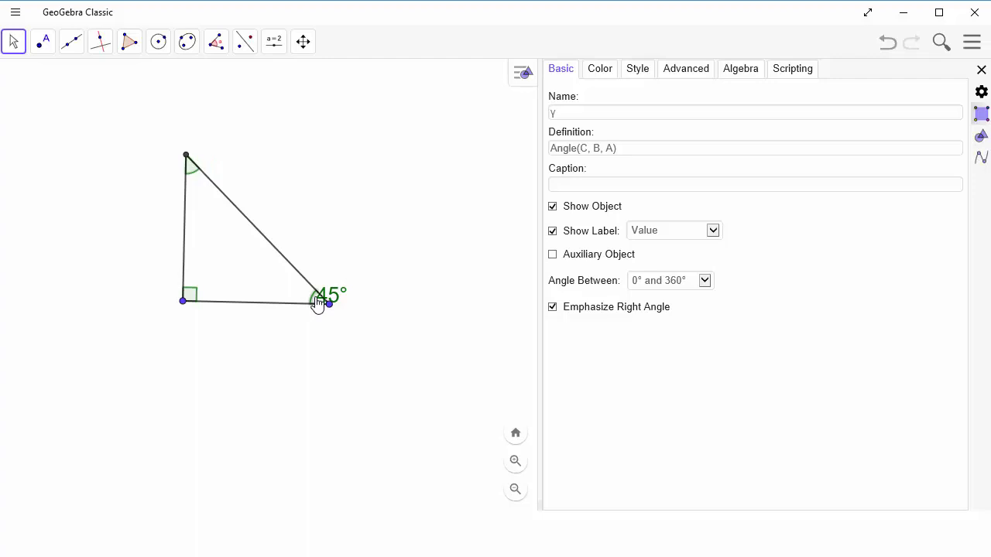
click(552, 232)
Give the bottom-right 45° angle a double-arc decoration
click(636, 77)
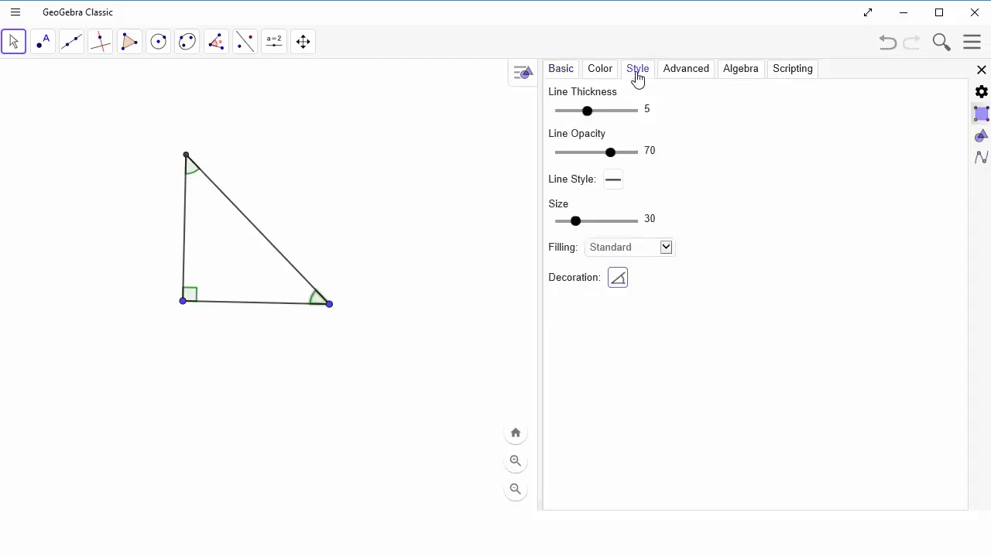
click(618, 279)
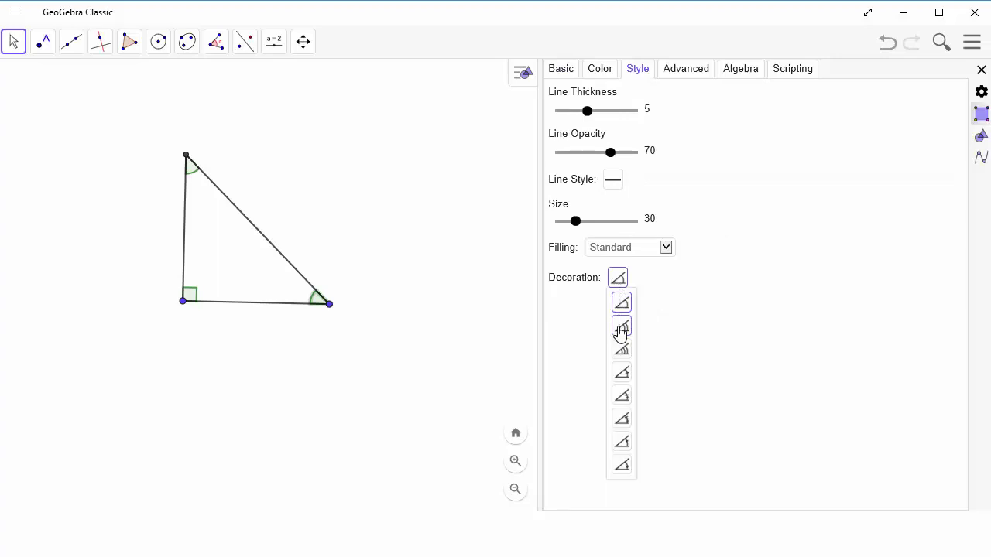
click(622, 329)
click(620, 279)
click(623, 350)
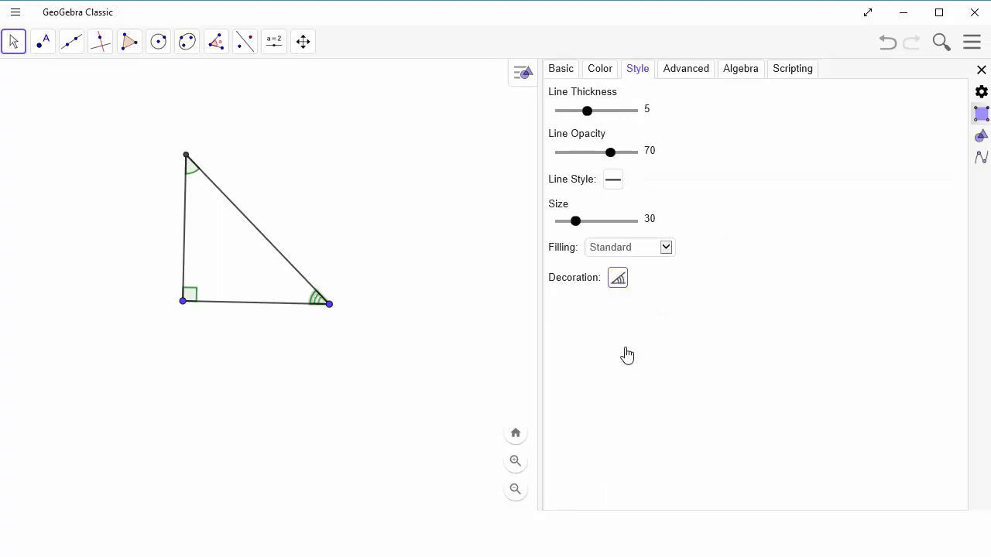
click(617, 282)
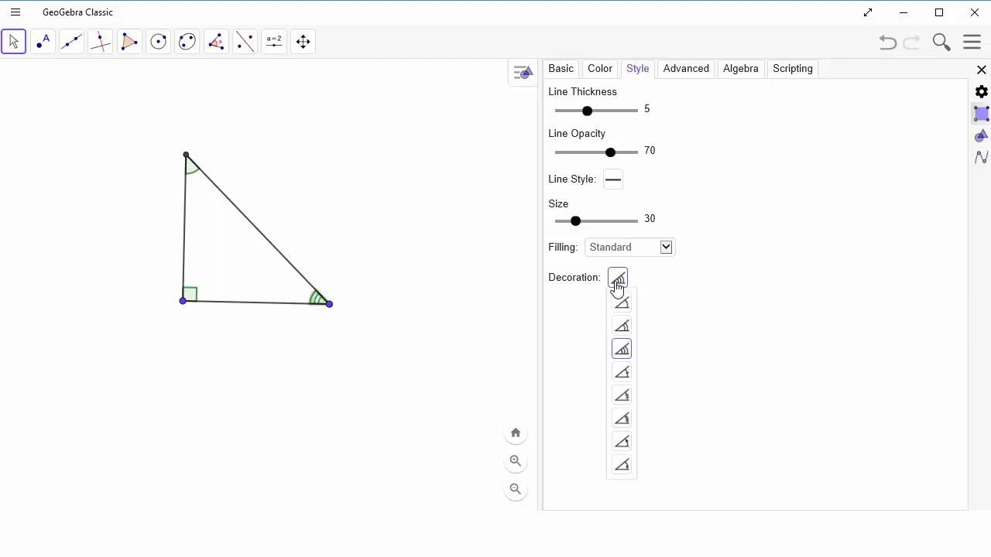
click(621, 331)
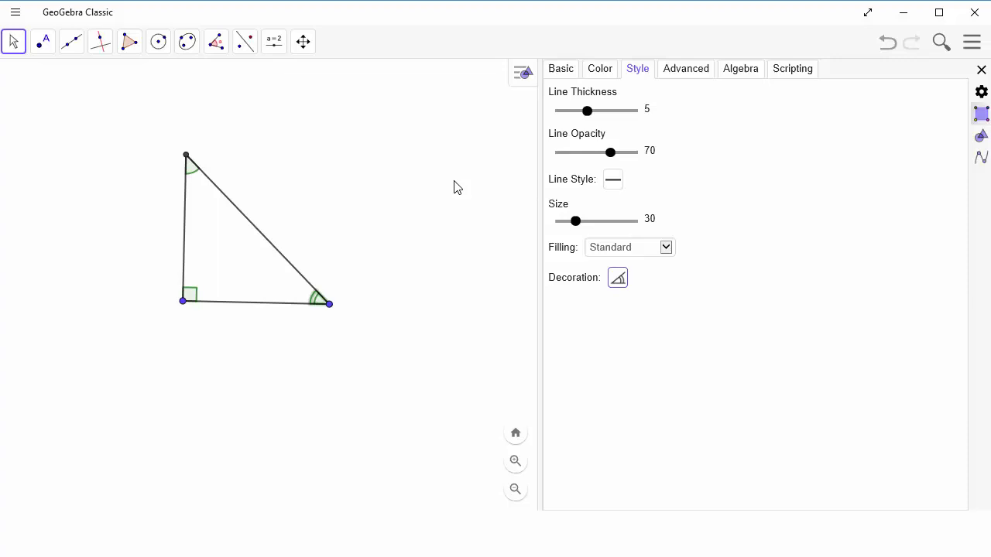
Give the top 45° angle the same double-arc decoration
click(191, 177)
click(617, 281)
click(623, 328)
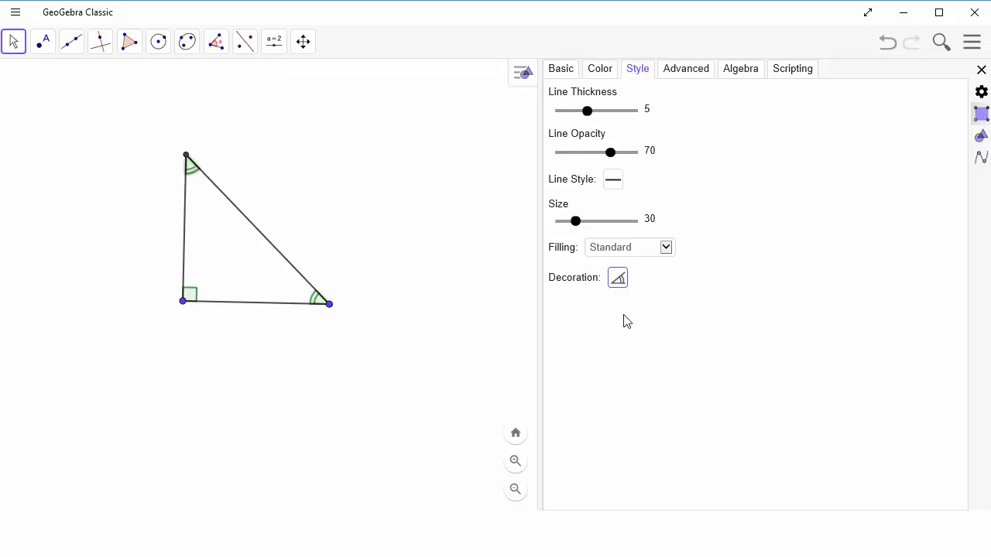